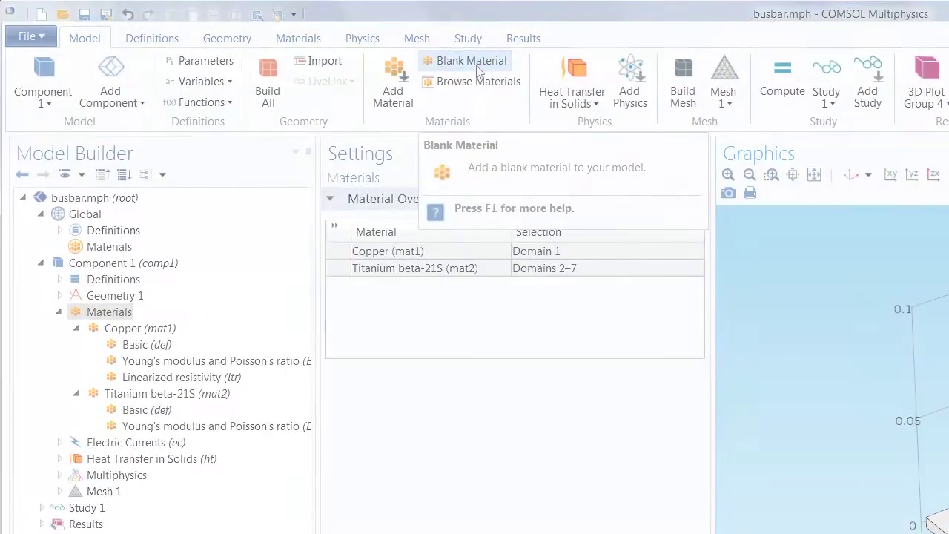
# Add a blank Material 3 (mat3) under Materials and expand it to show its Basic group
pyautogui.click(471, 62)
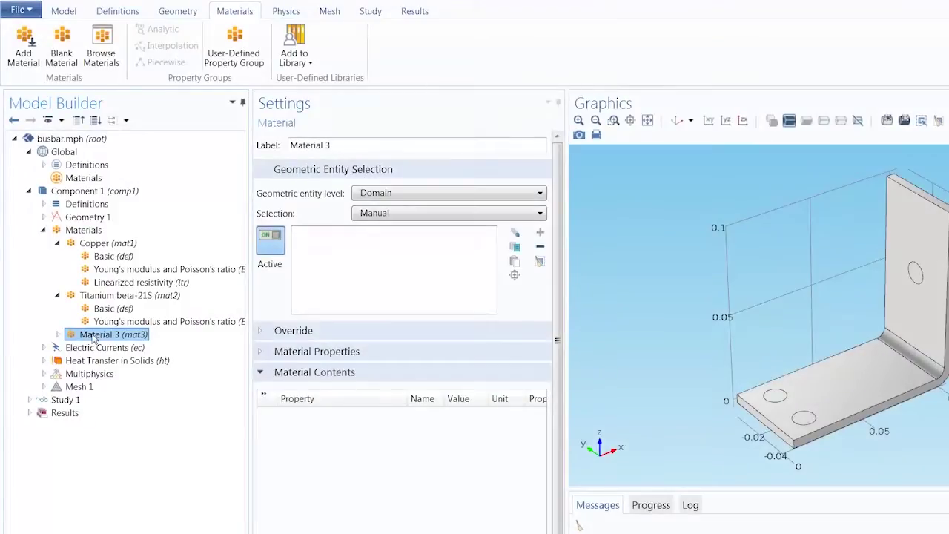
pyautogui.doubleClick(99, 335)
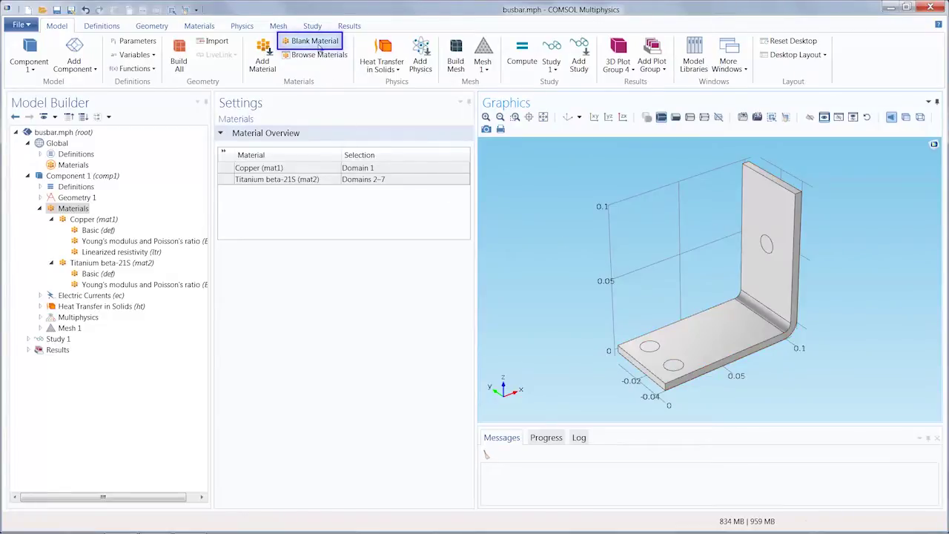
pyautogui.click(319, 46)
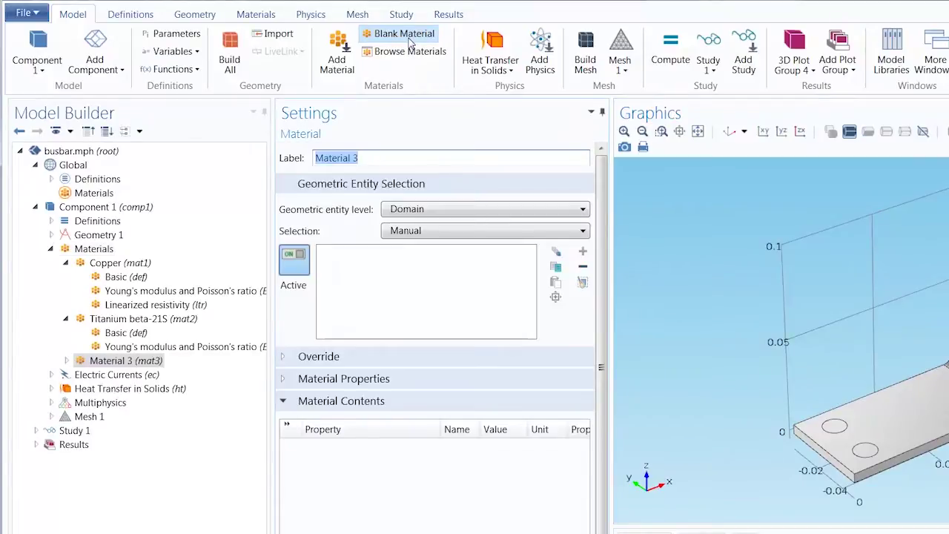
pyautogui.click(256, 15)
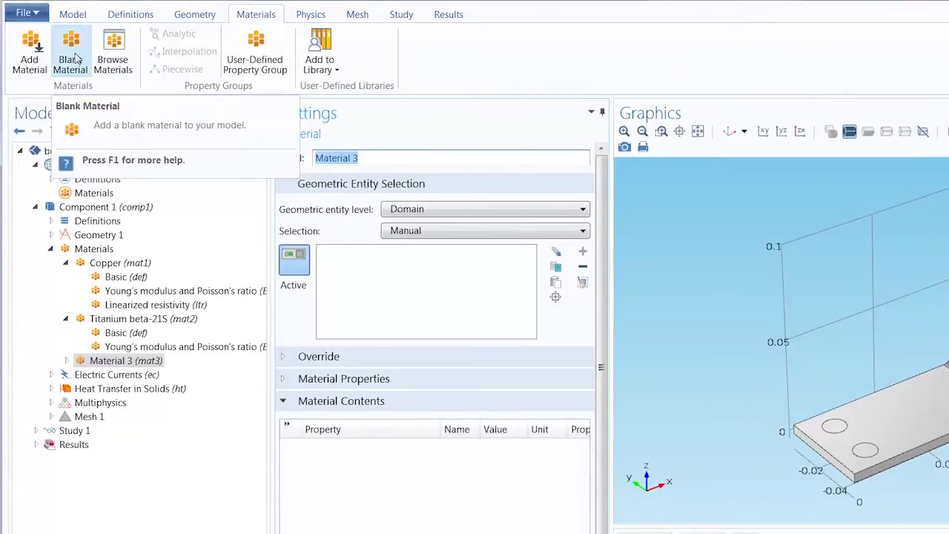
pyautogui.click(104, 252)
pyautogui.rightClick(102, 250)
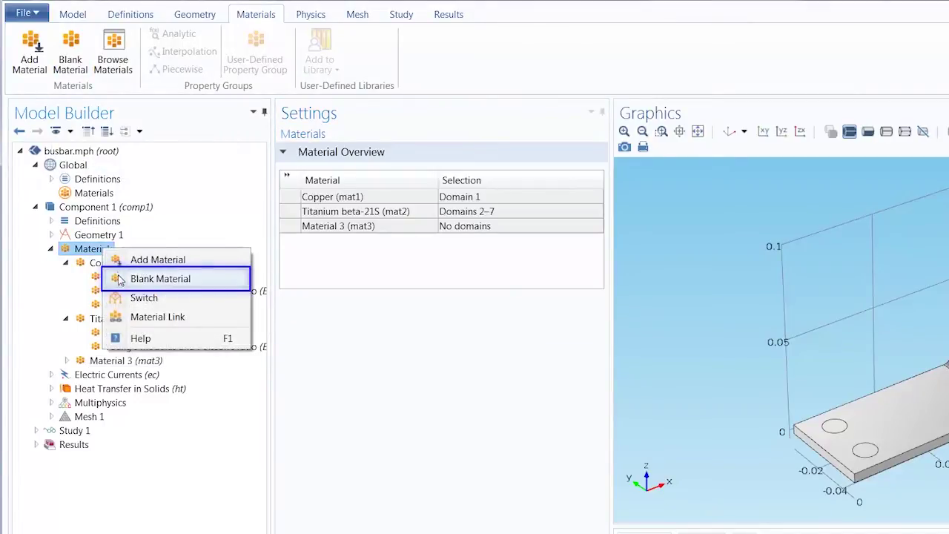
pyautogui.click(110, 361)
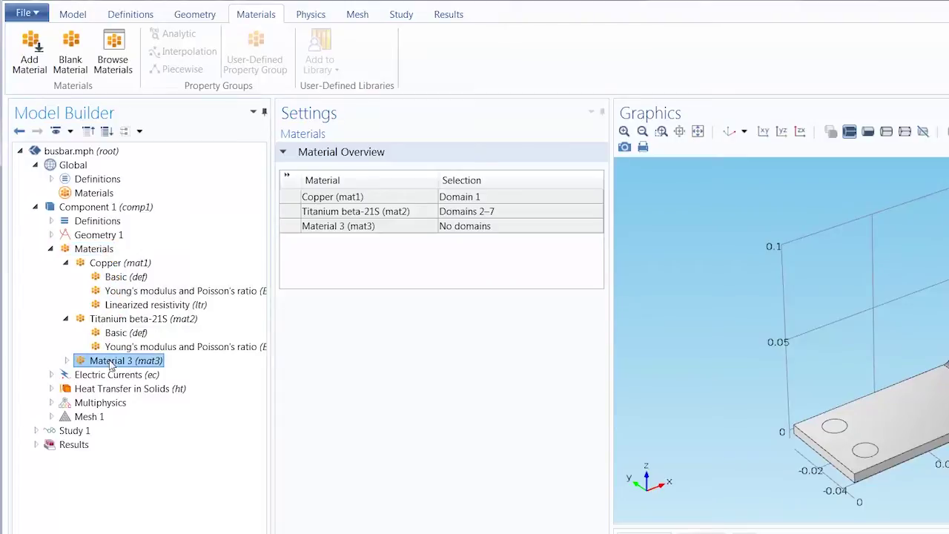
pyautogui.click(66, 361)
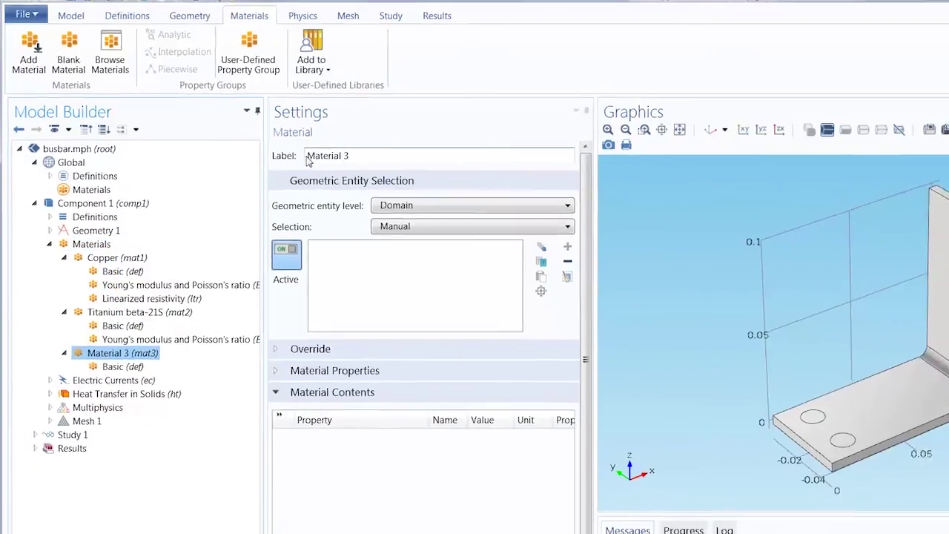
# Keep the entity level at Domain and select busbar domains 4 and 5 for Material 3
pyautogui.tripleClick(337, 158)
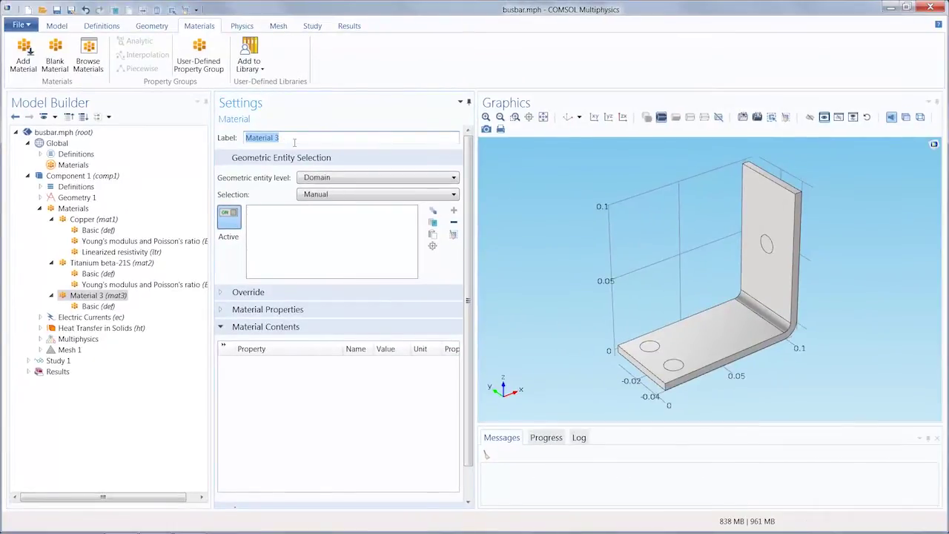
pyautogui.click(308, 179)
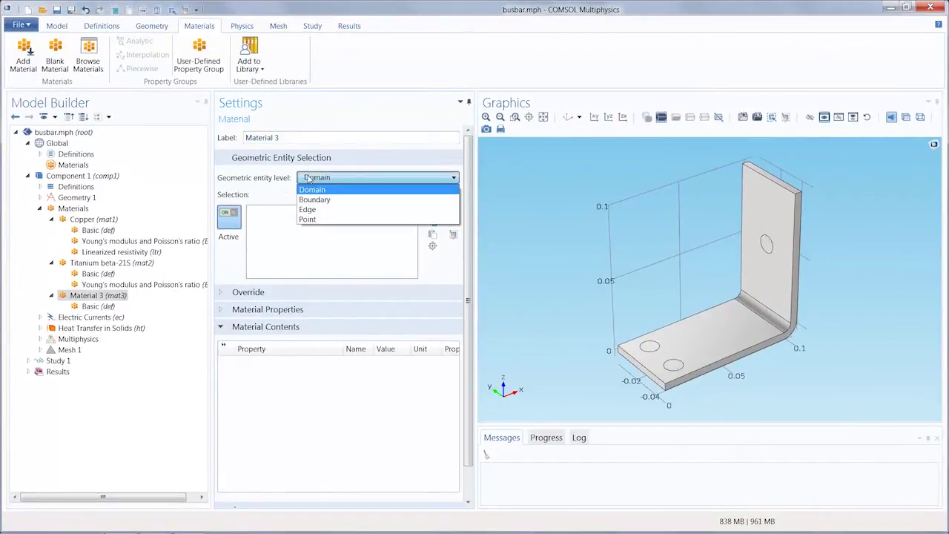
pyautogui.click(320, 241)
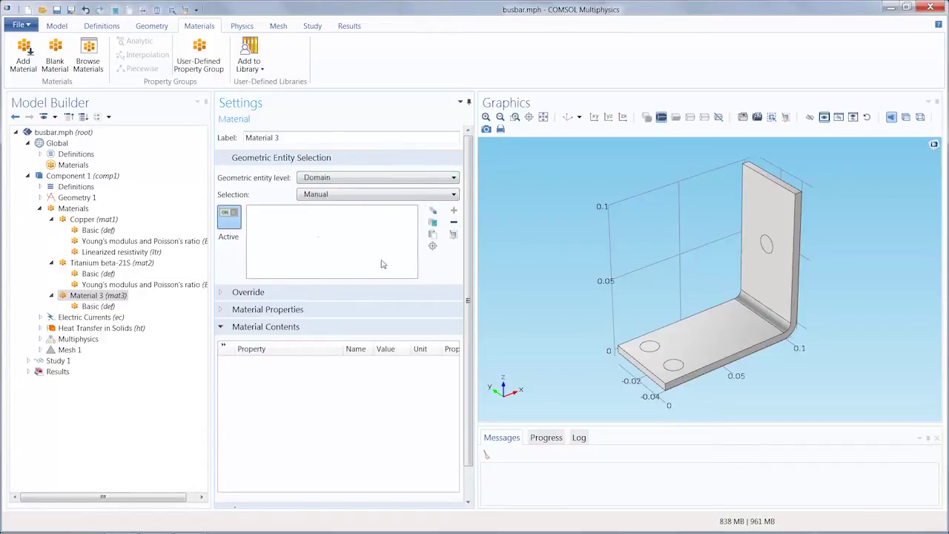
pyautogui.click(650, 349)
pyautogui.moveTo(650, 349); pyautogui.dragTo(748, 297)
pyautogui.click(775, 267)
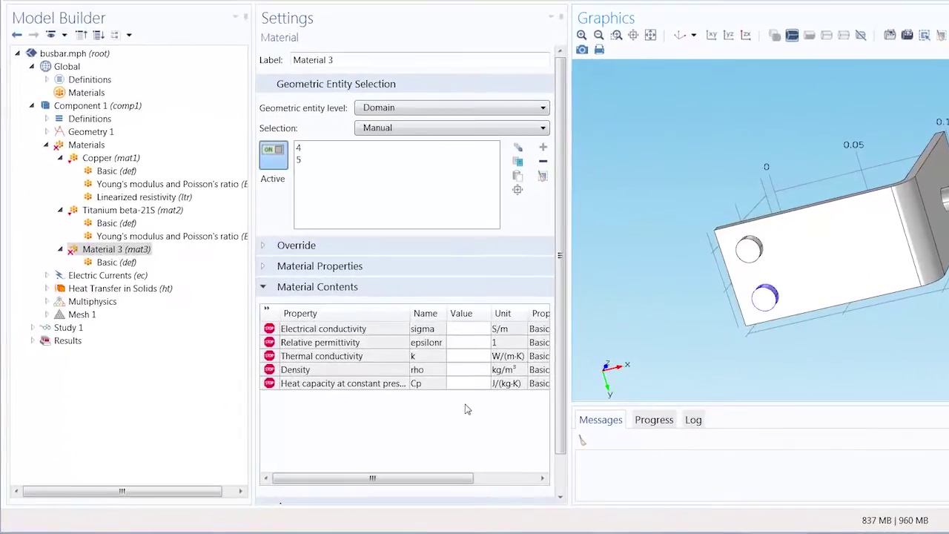
# Enter conductivity 5e7 S/m, permittivity 1, density 8700 kg/m³ and heat capacity 350 J/(kg·K)
pyautogui.click(469, 329)
pyautogui.write('5e7')
pyautogui.press('Return')
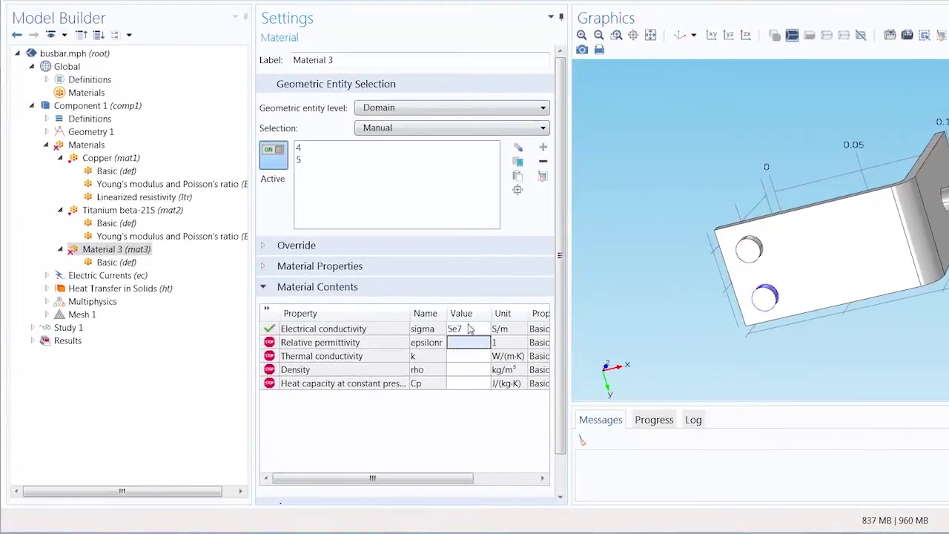
pyautogui.write('1')
pyautogui.press('Return')
pyautogui.press('Return')
pyautogui.write('87')
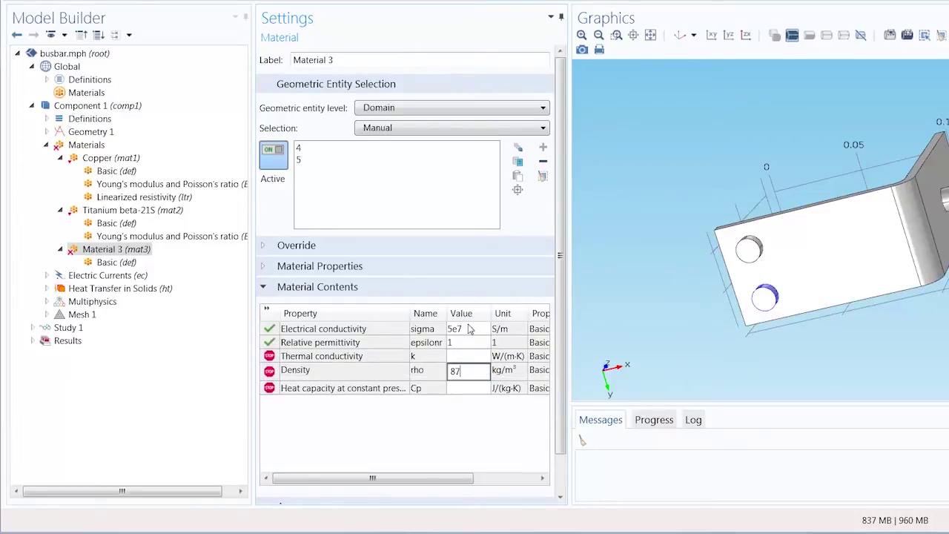
pyautogui.write('00')
pyautogui.press('Return')
pyautogui.write('350')
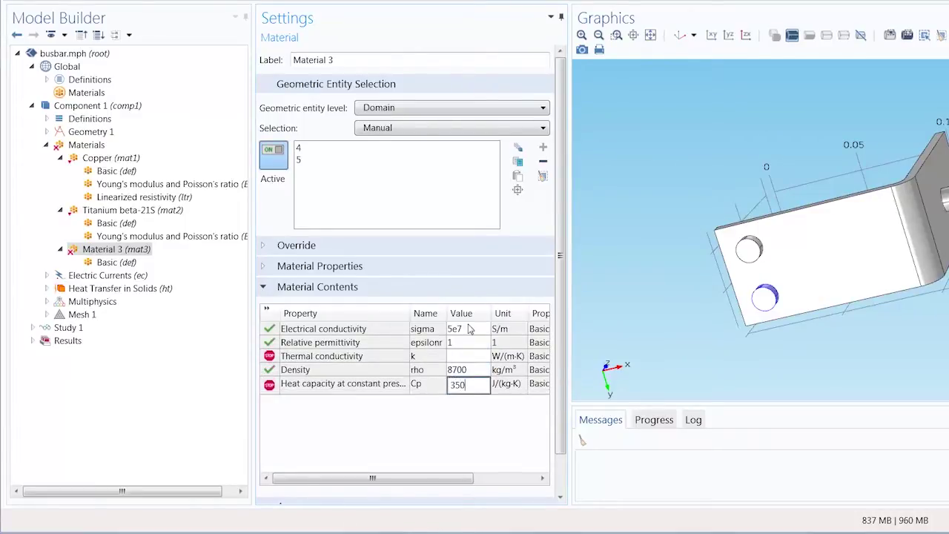
pyautogui.press('Return')
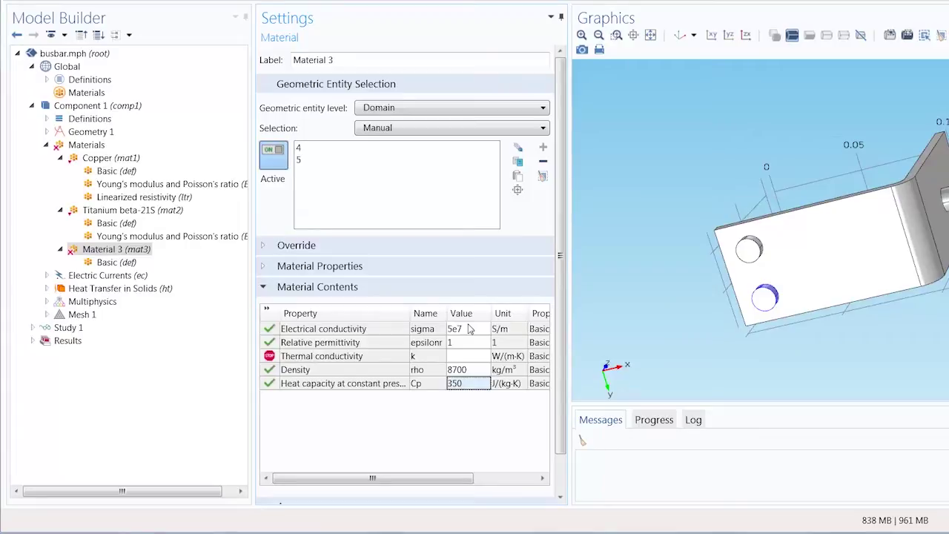
# Inspect the empty Thermal conductivity row to see which property group it belongs to
pyautogui.click(459, 359)
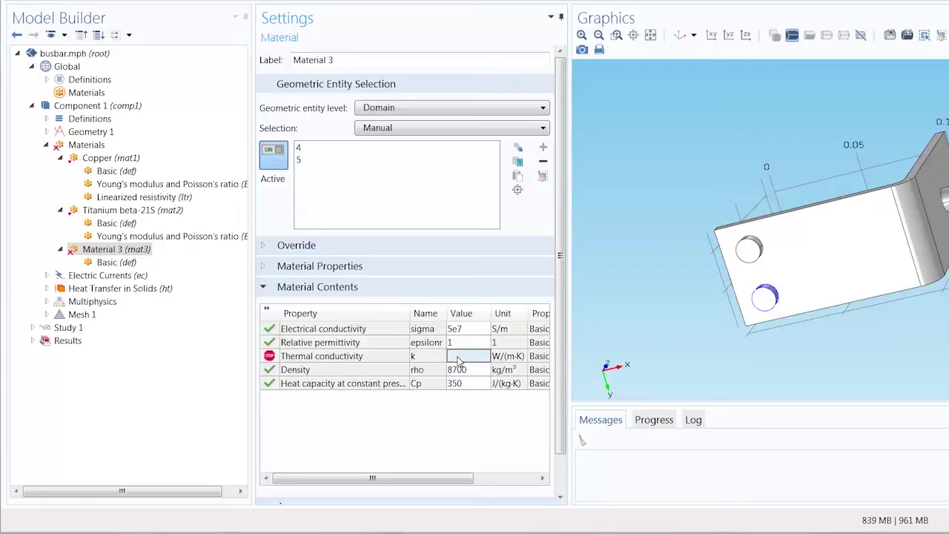
pyautogui.click(354, 358)
pyautogui.click(539, 359)
pyautogui.moveTo(421, 478); pyautogui.dragTo(358, 479)
# Add Temperature as a model input to Material 3's Basic property group
pyautogui.click(118, 264)
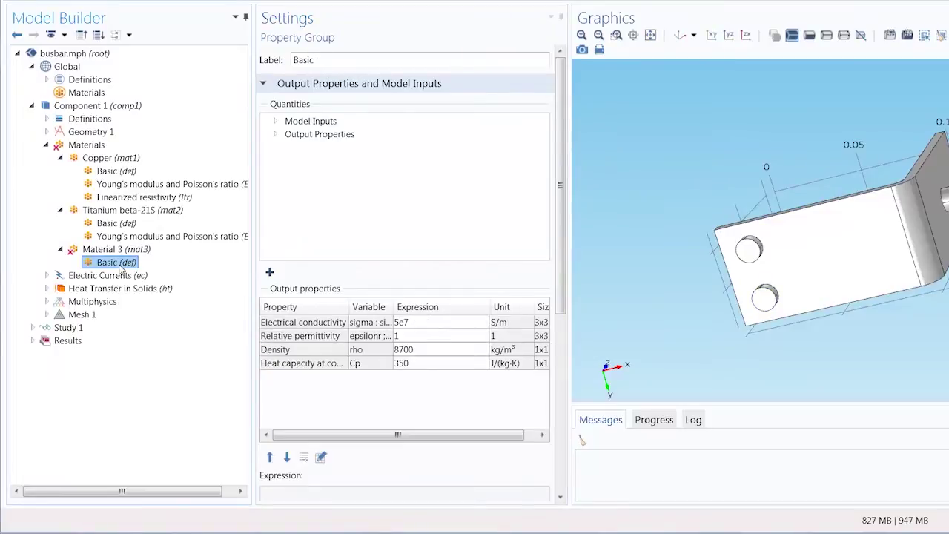
pyautogui.click(275, 122)
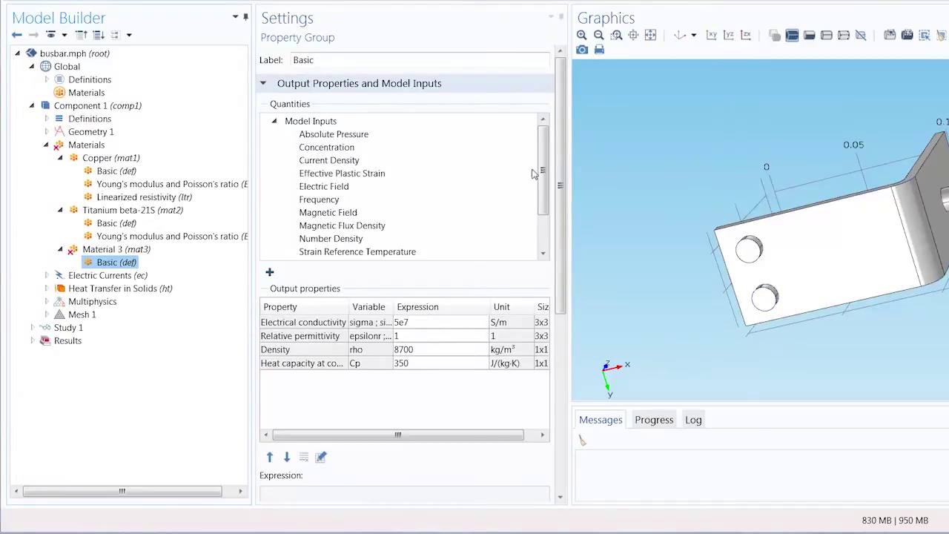
pyautogui.scroll(-1, 542, 202)
pyautogui.scroll(-3, 541, 201)
pyautogui.click(324, 226)
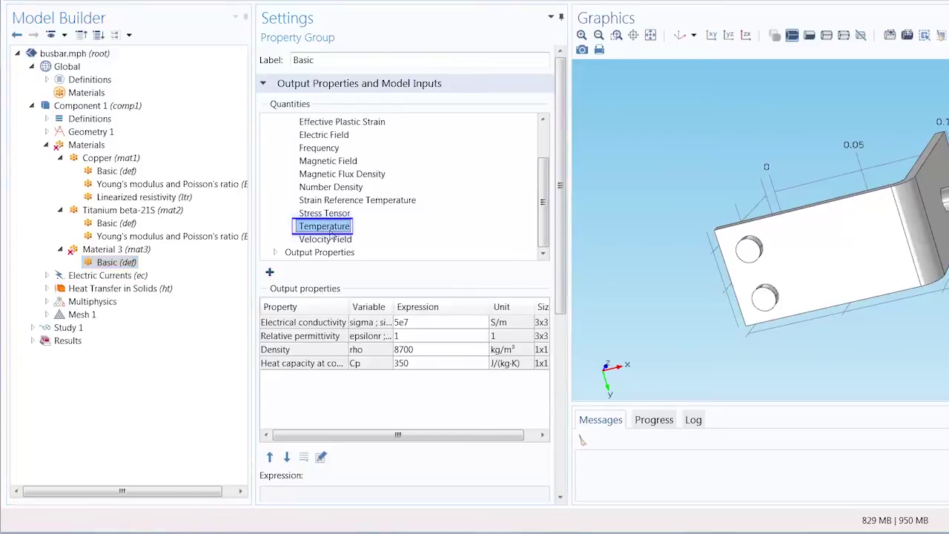
pyautogui.click(270, 272)
pyautogui.moveTo(560, 296); pyautogui.dragTo(559, 424)
pyautogui.click(462, 320)
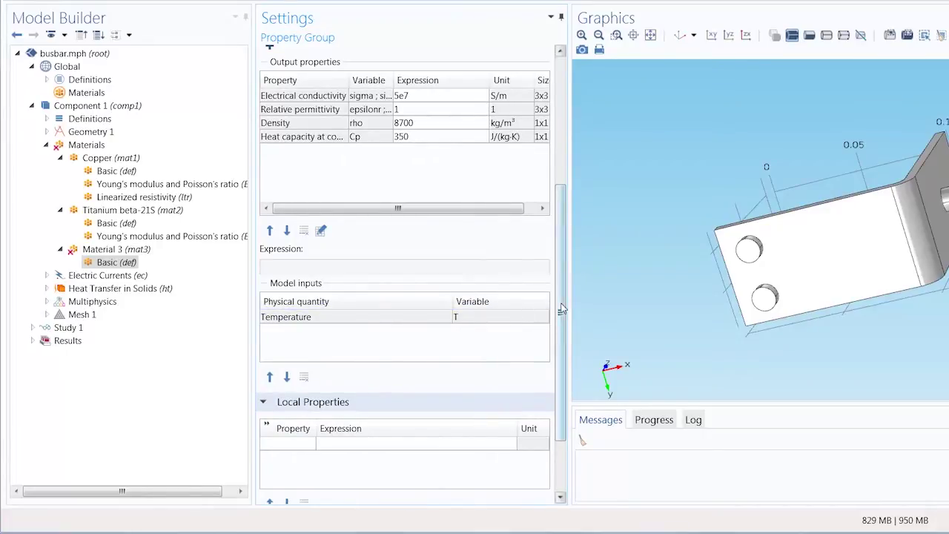
pyautogui.moveTo(560, 308); pyautogui.dragTo(562, 172)
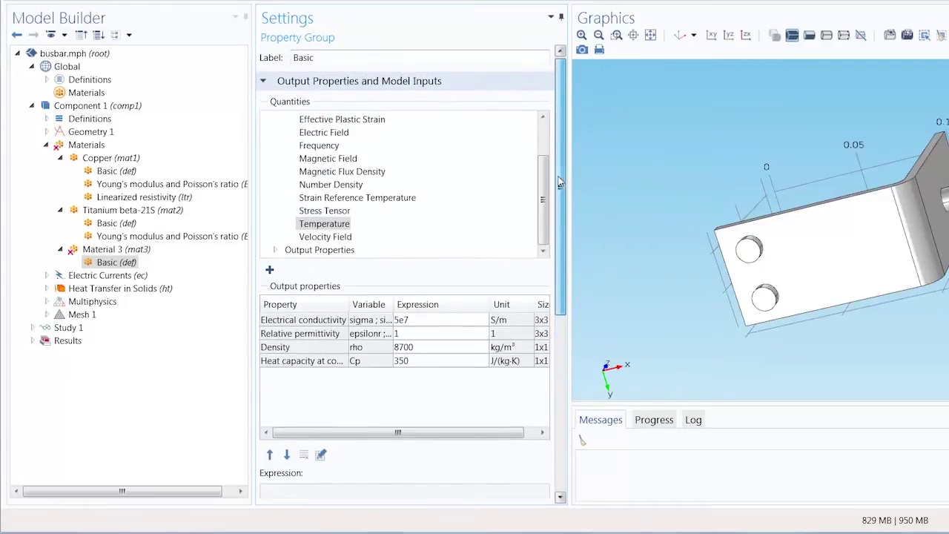
# Add Thermal Conductivity from Output Properties to the Basic group's output properties table
pyautogui.click(278, 251)
pyautogui.moveTo(541, 156); pyautogui.dragTo(544, 249)
pyautogui.click(360, 237)
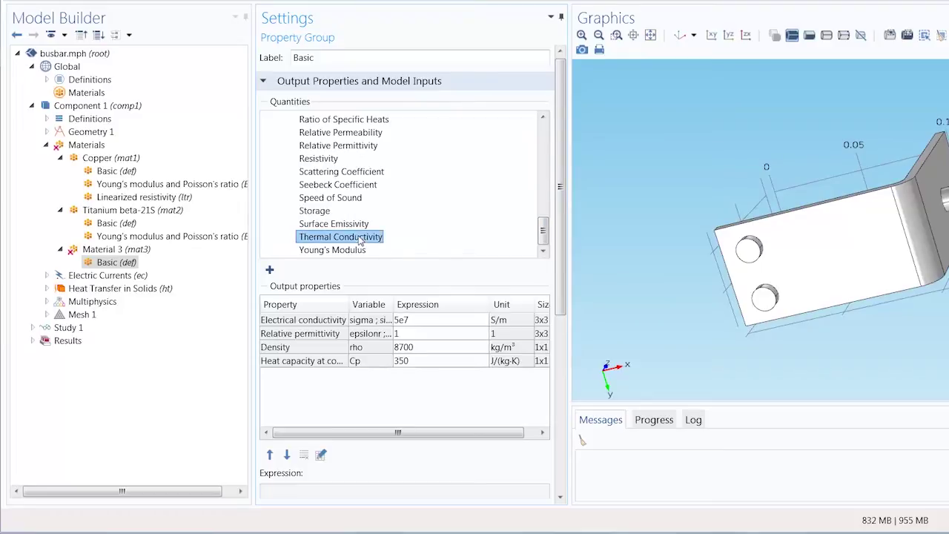
pyautogui.click(270, 270)
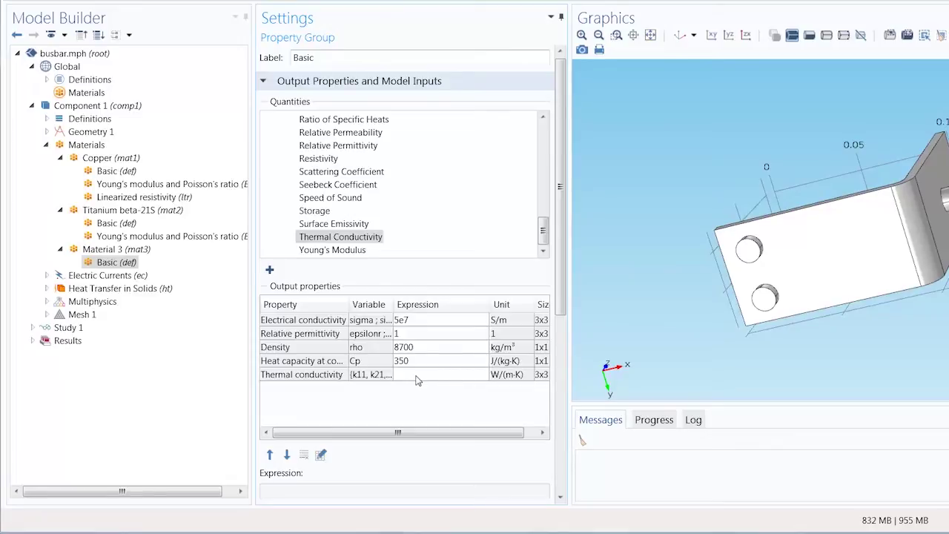
# Set the thermal conductivity expression to exp(-T/800[K])
pyautogui.click(417, 377)
pyautogui.write('exp')
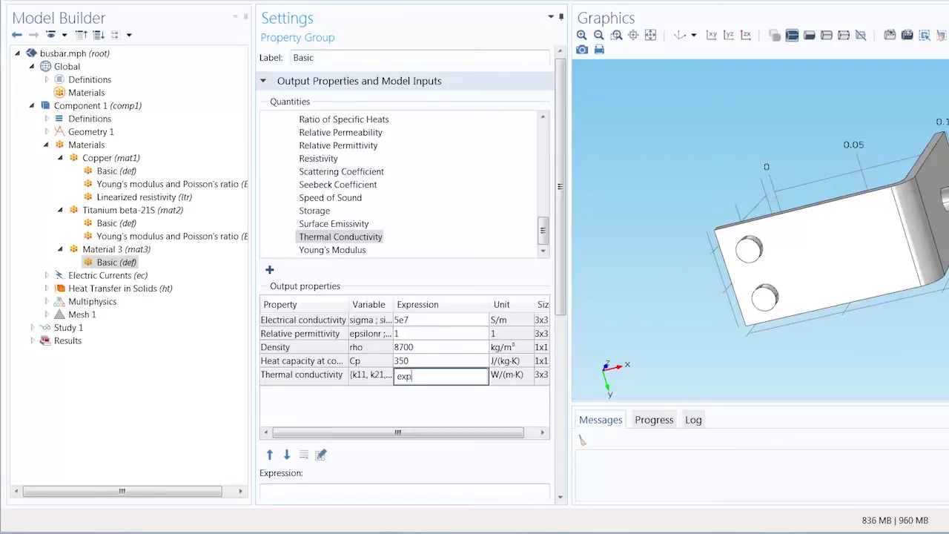
pyautogui.write('(-T/800[K])')
pyautogui.press('Return')
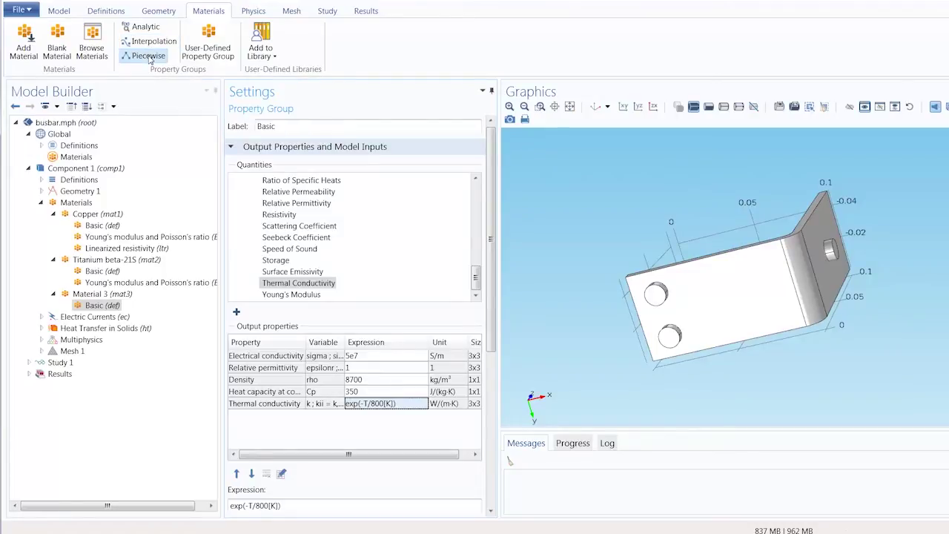
# In Material 3's settings, leave the appearance family as Plastic and reset the busbar to default view
pyautogui.click(112, 295)
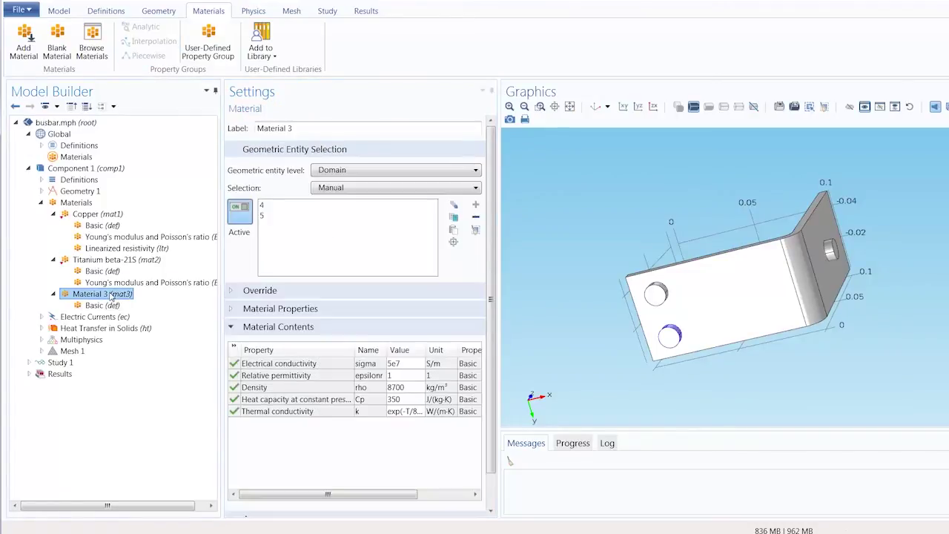
pyautogui.scroll(-2, 486, 379)
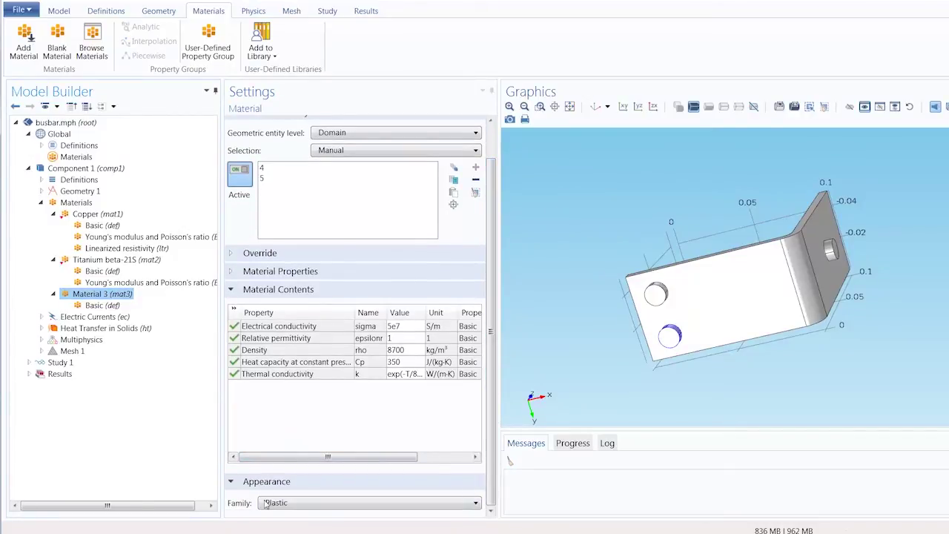
pyautogui.click(267, 503)
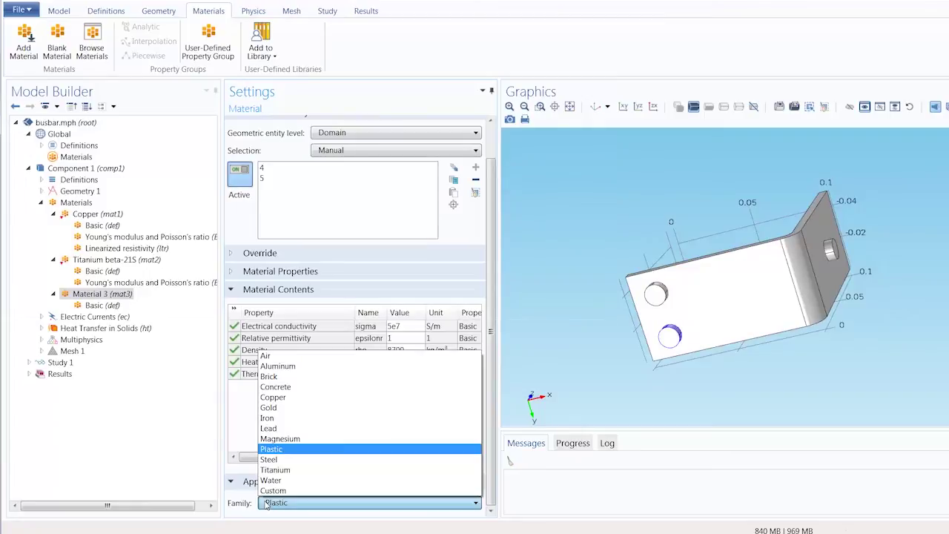
pyautogui.click(266, 503)
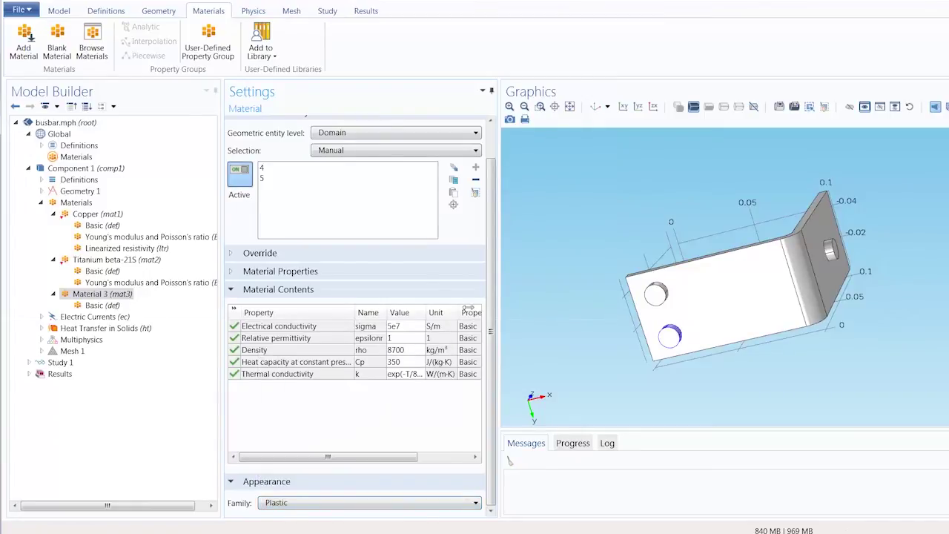
pyautogui.click(595, 106)
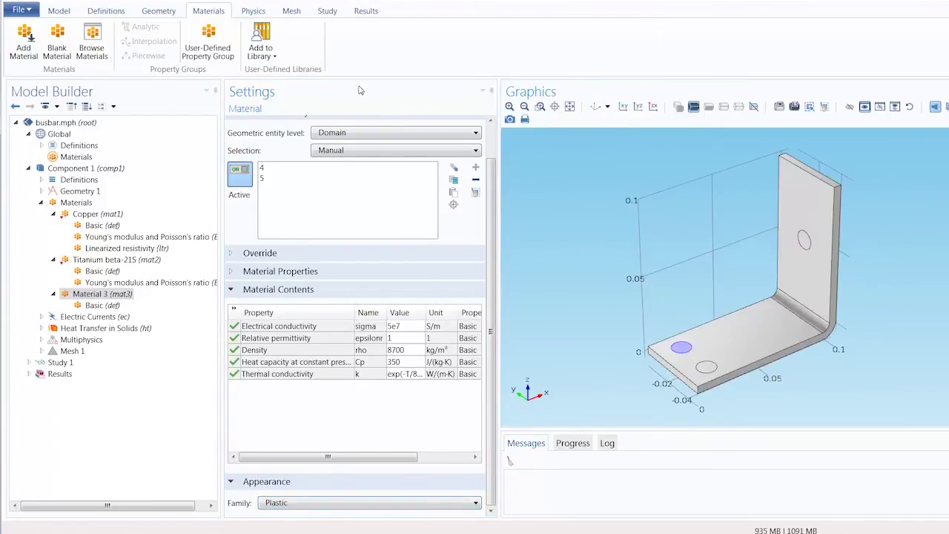
# Enable Show material color and texture in the Graphics and Plot Windows preferences
pyautogui.click(21, 9)
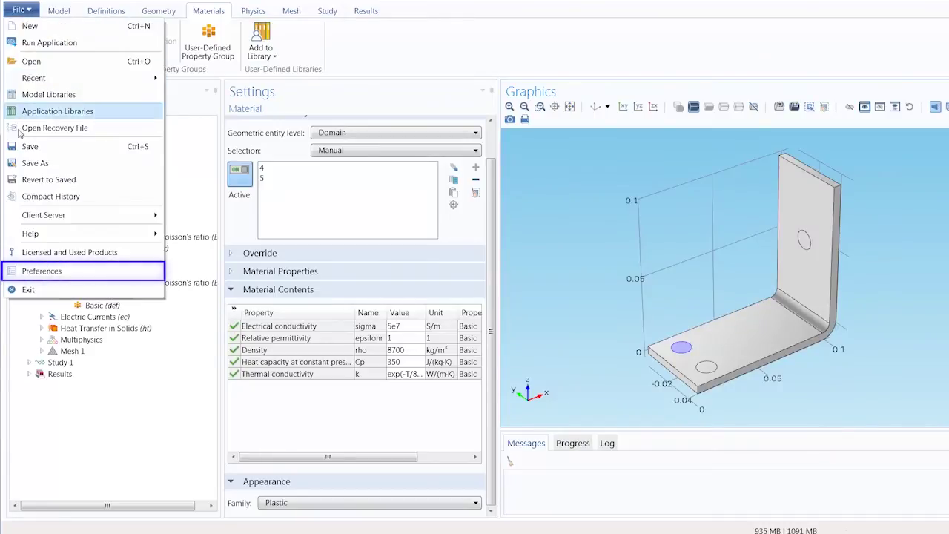
pyautogui.click(39, 272)
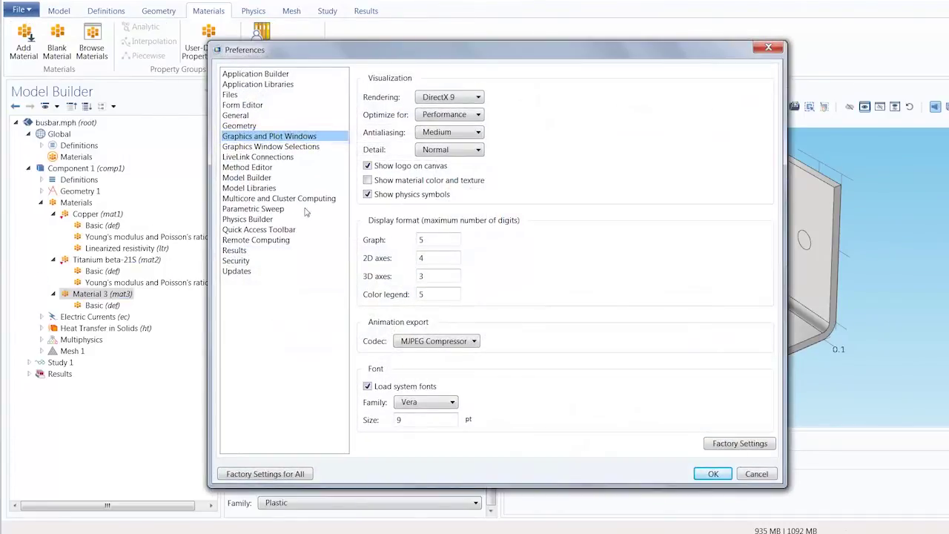
pyautogui.click(367, 181)
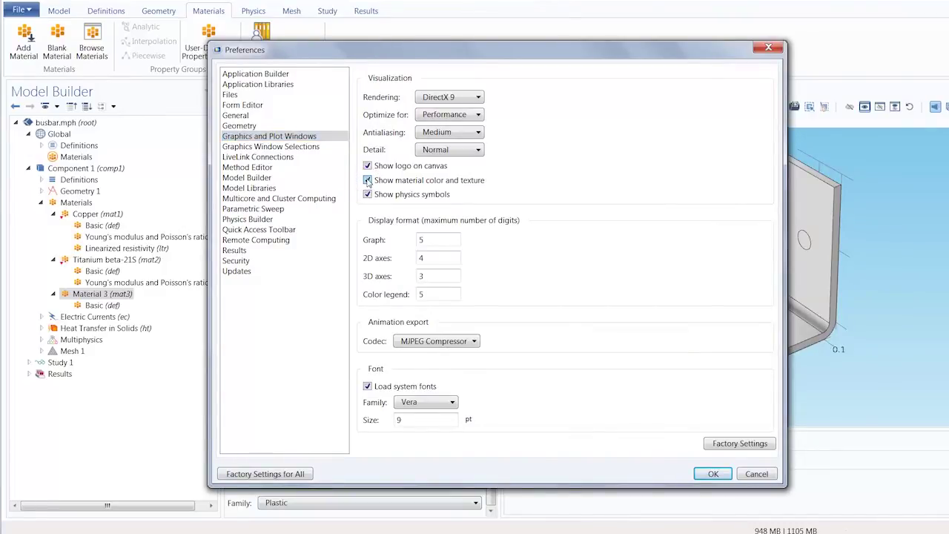
pyautogui.click(710, 474)
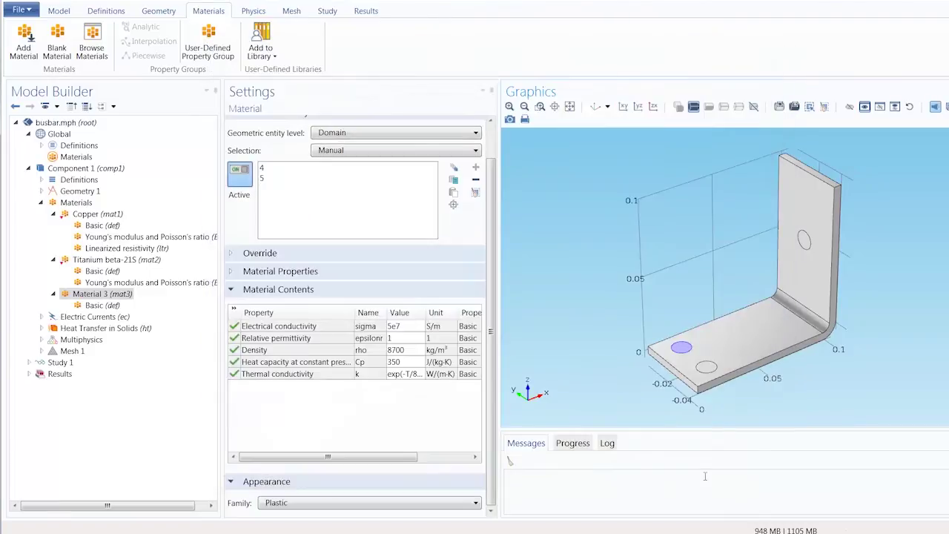
# Set Material 3's Appearance Family to Copper and return to its settings
pyautogui.click(416, 503)
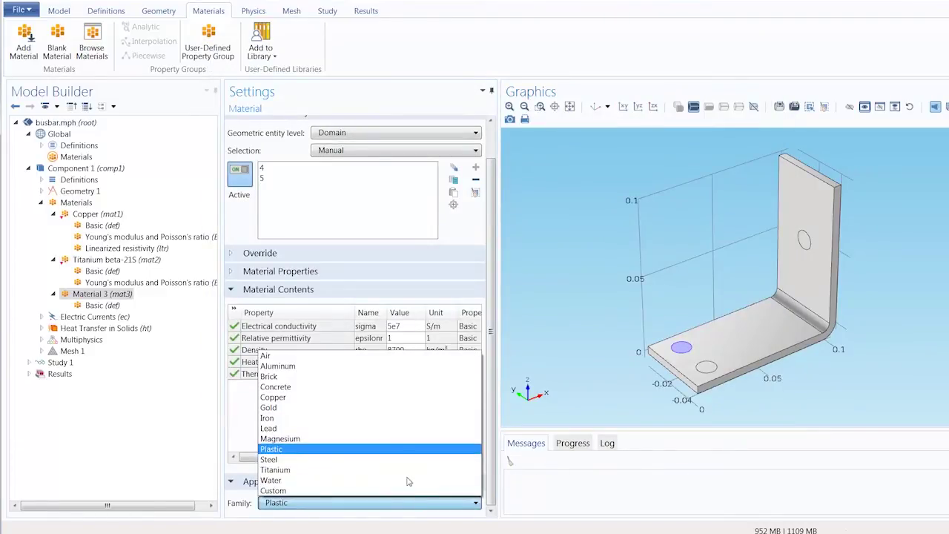
pyautogui.click(400, 398)
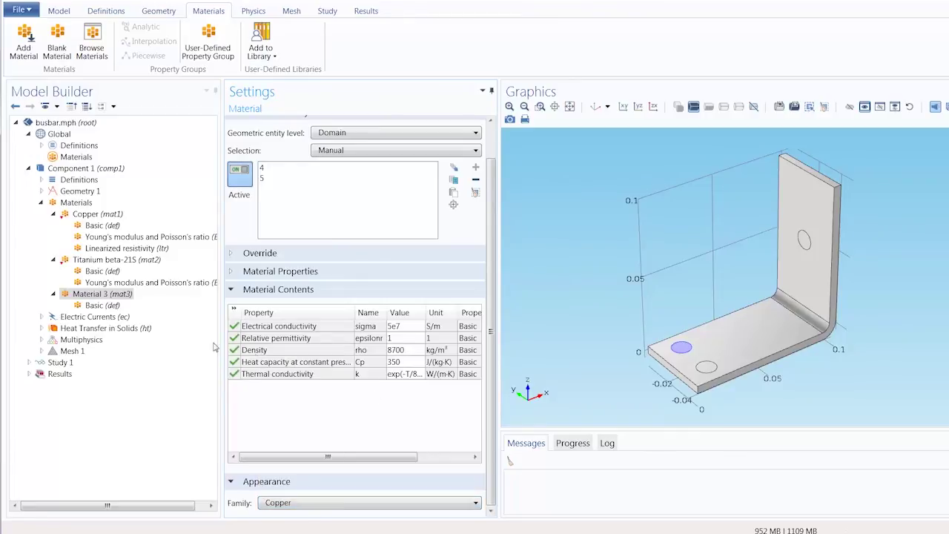
pyautogui.click(111, 305)
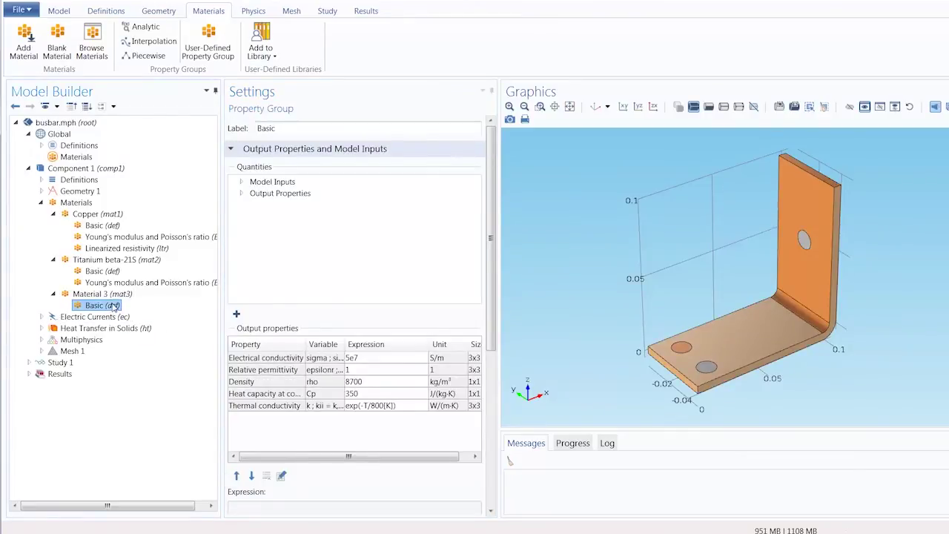
pyautogui.click(102, 293)
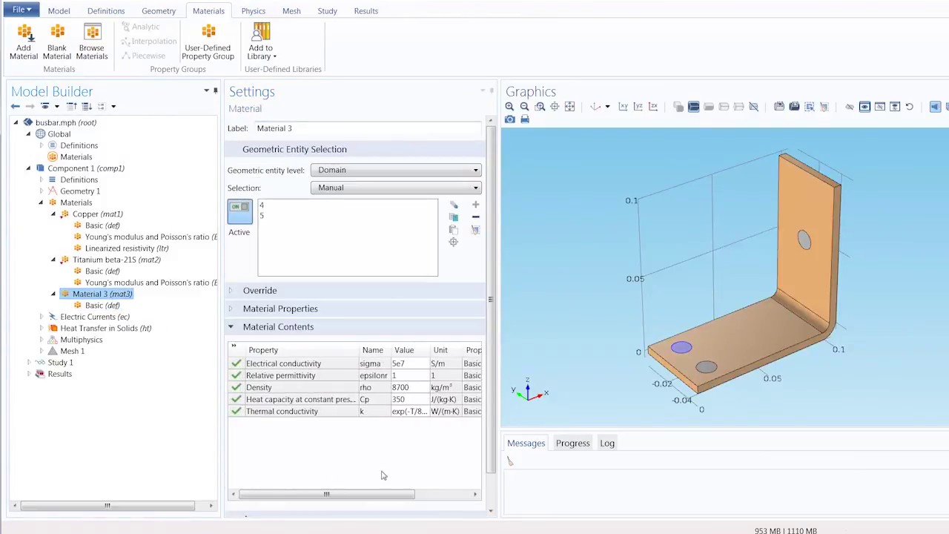
pyautogui.scroll(-2, 487, 464)
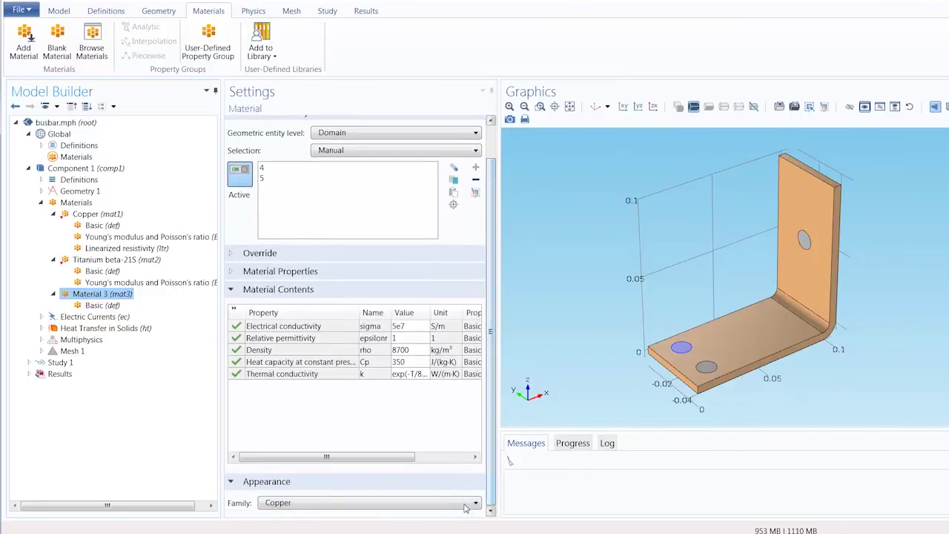
pyautogui.click(455, 504)
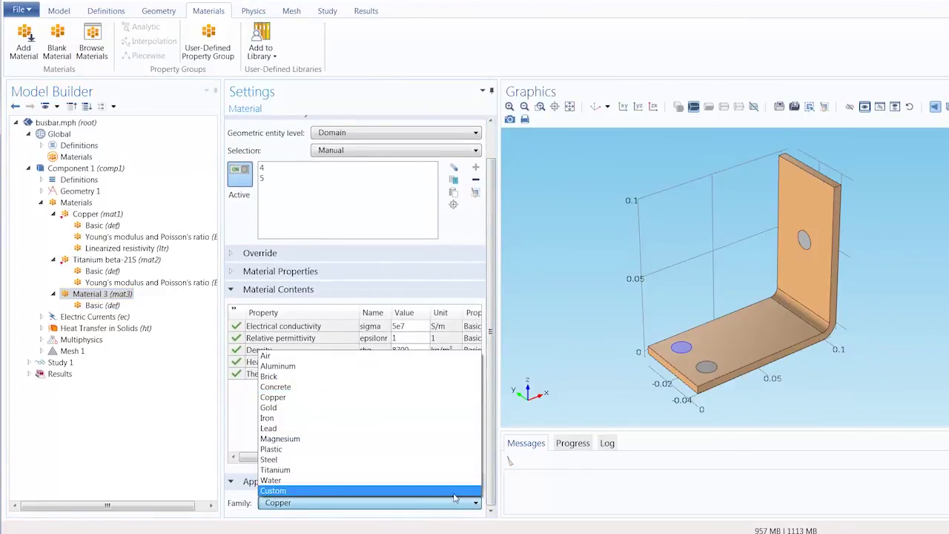
# Switch the appearance family to Custom and review its appearance settings and Add to Library options
pyautogui.click(455, 490)
pyautogui.moveTo(492, 361); pyautogui.dragTo(483, 511)
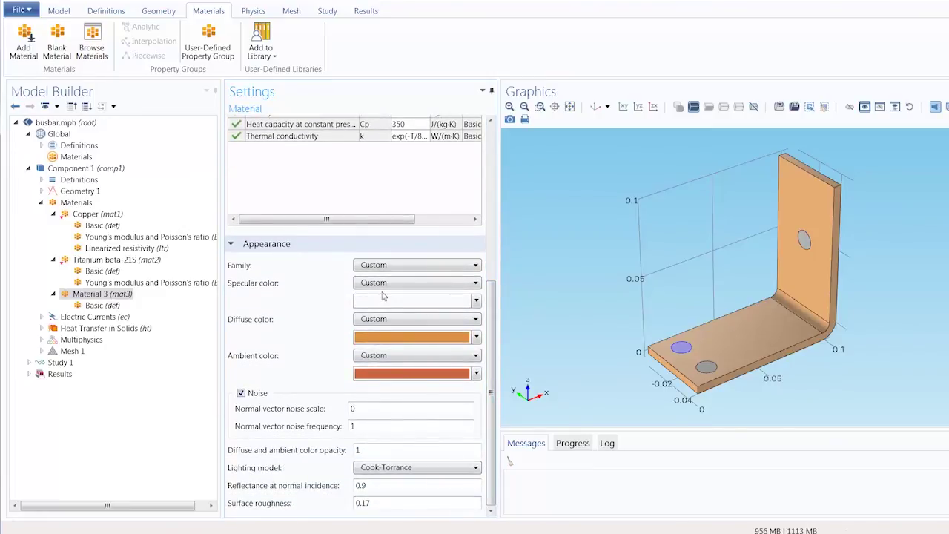
pyautogui.click(264, 52)
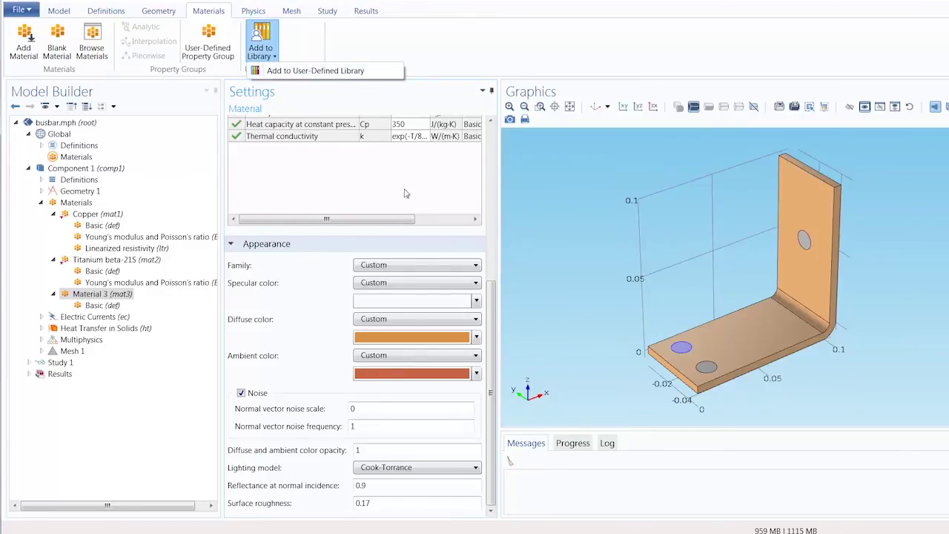
pyautogui.moveTo(491, 300); pyautogui.dragTo(475, 169)
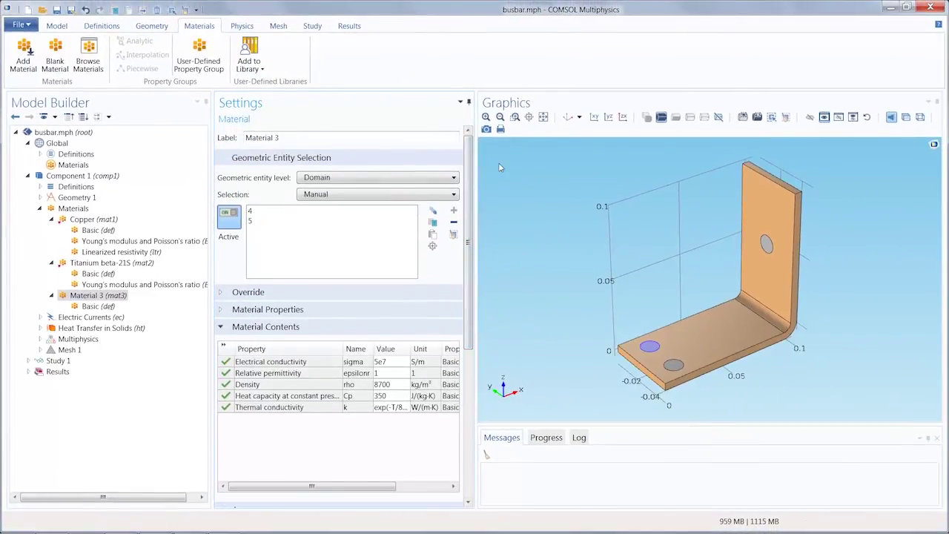